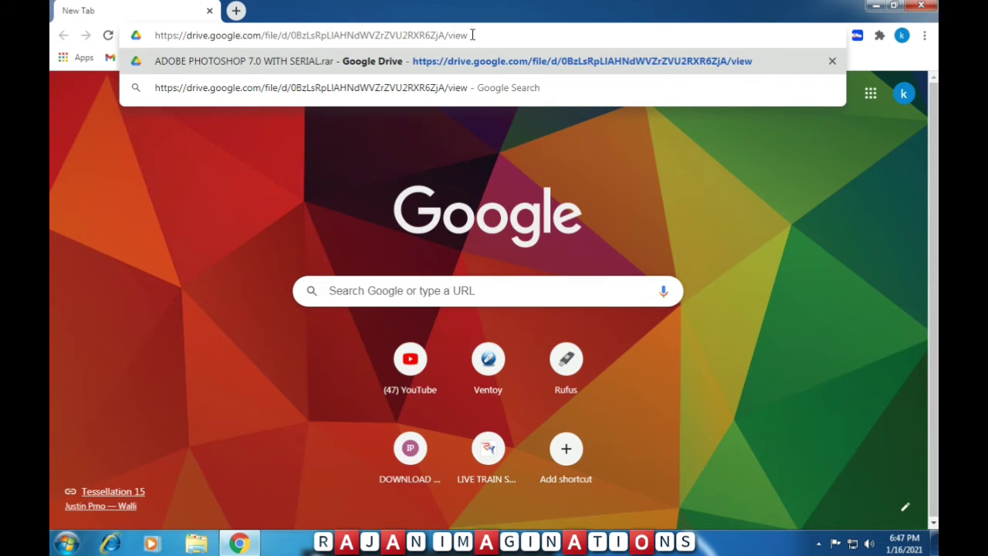
# Step: Download ADOBE PHOTOSHOP 7.0 WITH SERIAL.rar from the Google Drive link despite the missing virus scan and open its download folder
pyautogui.press('Return')
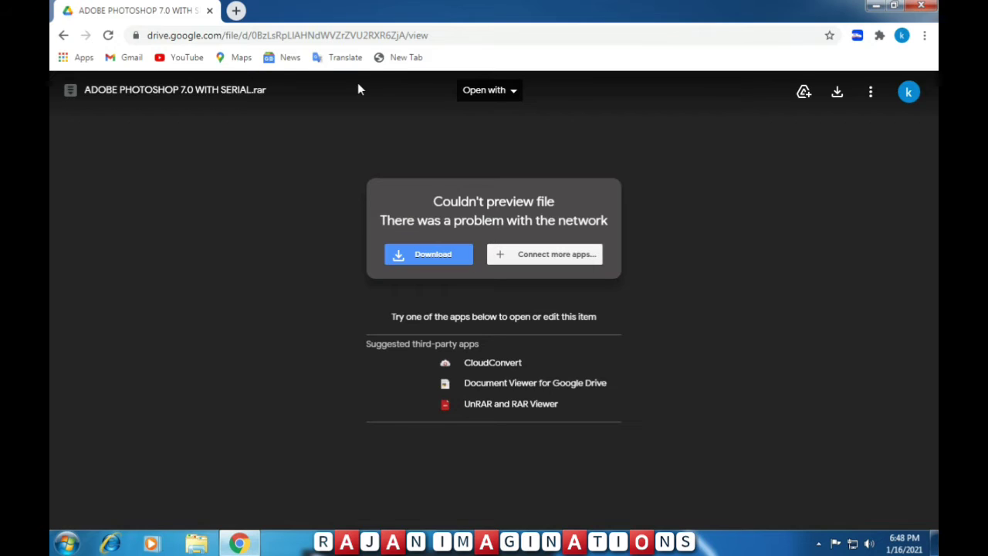
pyautogui.click(432, 257)
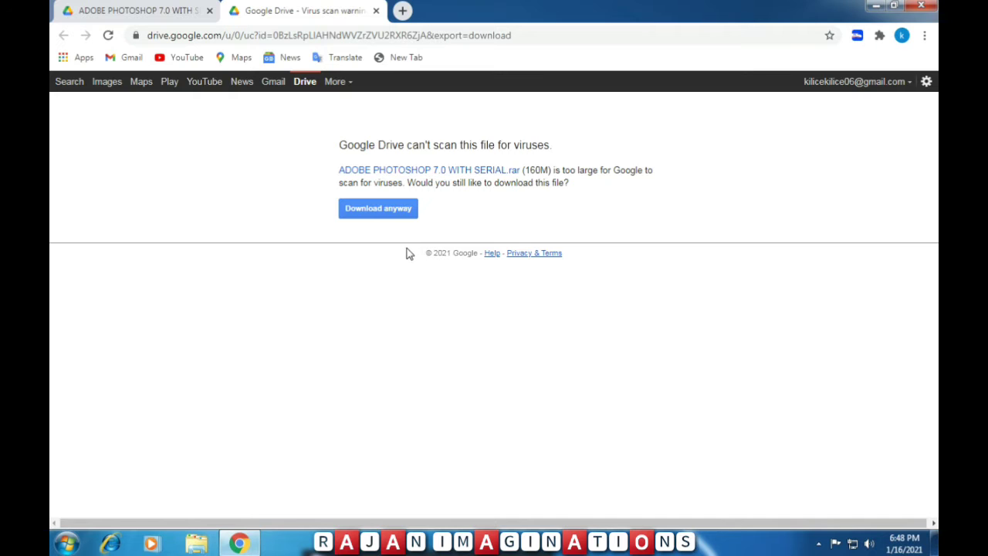
pyautogui.click(376, 214)
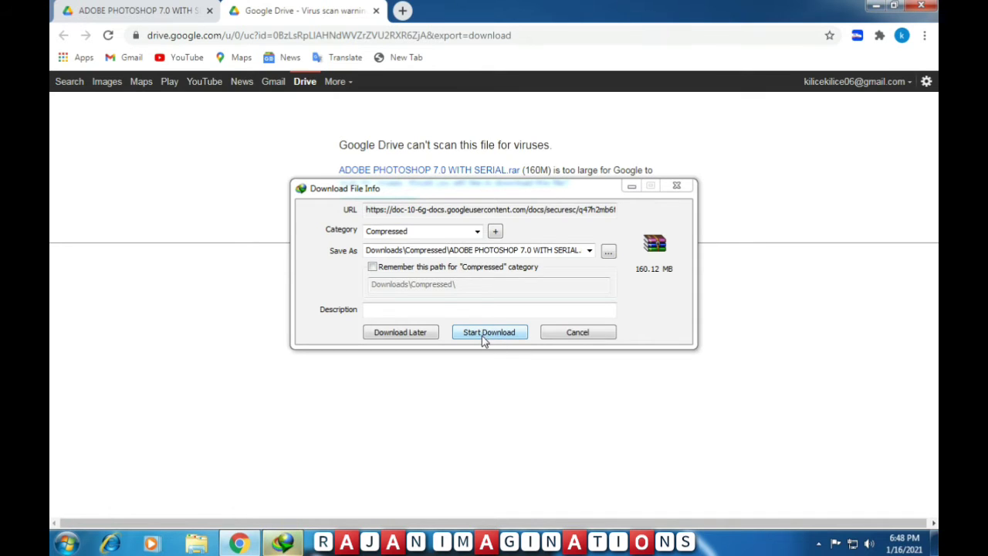
pyautogui.click(484, 338)
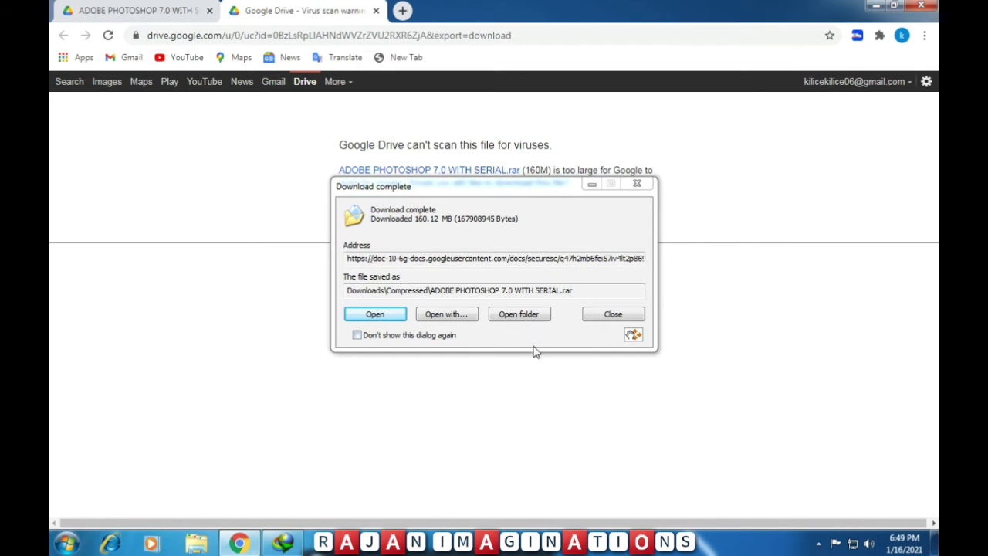
pyautogui.click(520, 316)
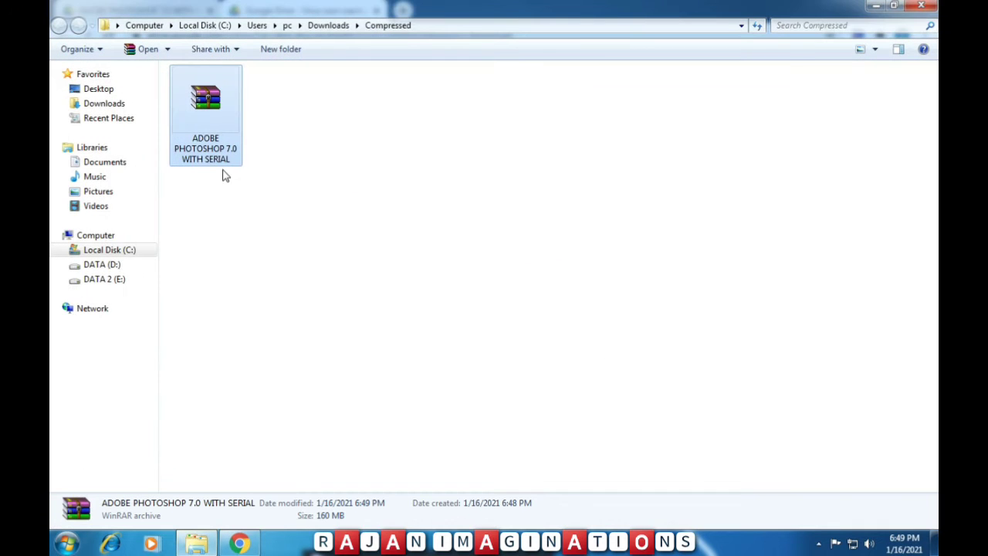
# Step: Check the file type of the downloaded archive in its properties
pyautogui.rightClick(207, 146)
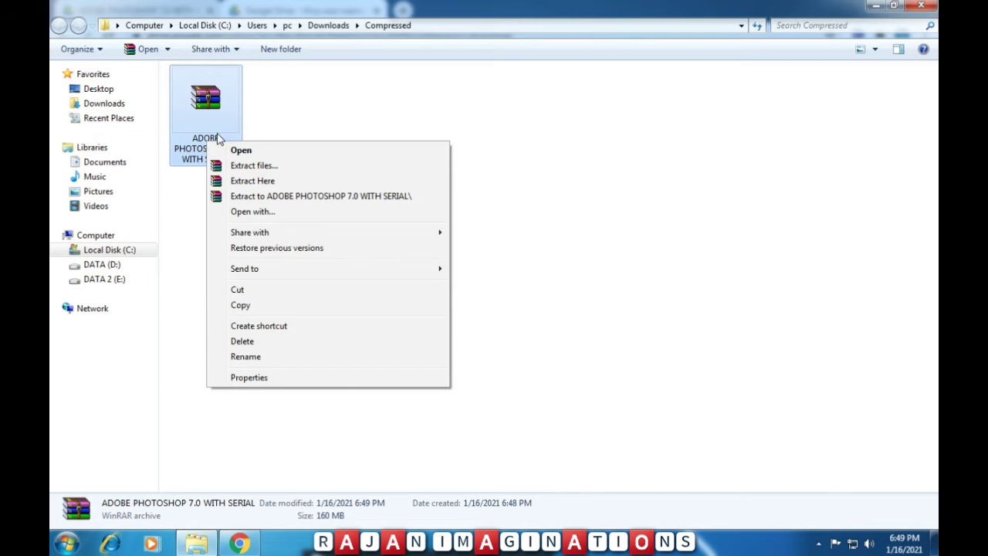
pyautogui.click(280, 380)
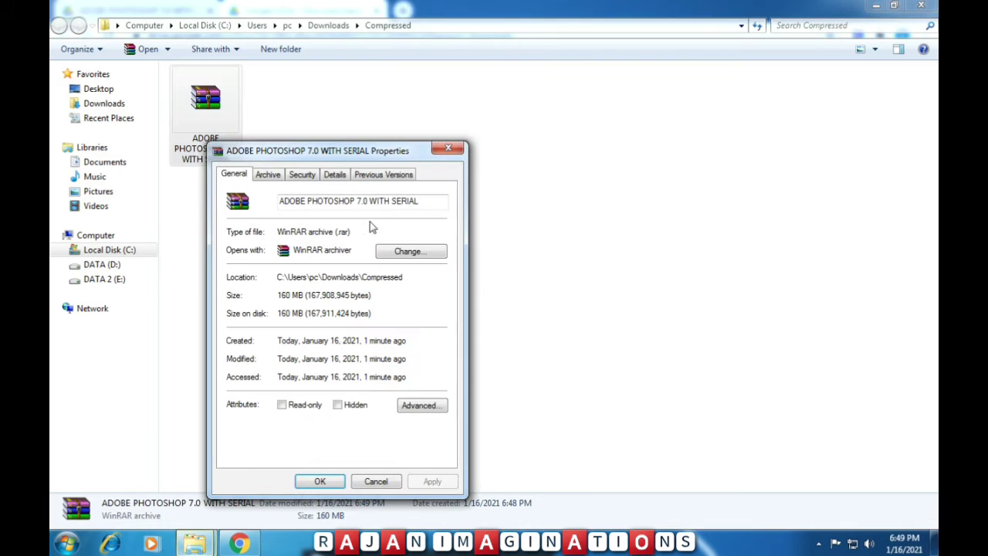
pyautogui.moveTo(351, 231); pyautogui.dragTo(281, 241)
pyautogui.click(347, 238)
pyautogui.click(376, 481)
# Step: Extract the archive into its own ADOBE PHOTOSHOP 7.0 WITH SERIAL folder and open that folder
pyautogui.rightClick(214, 116)
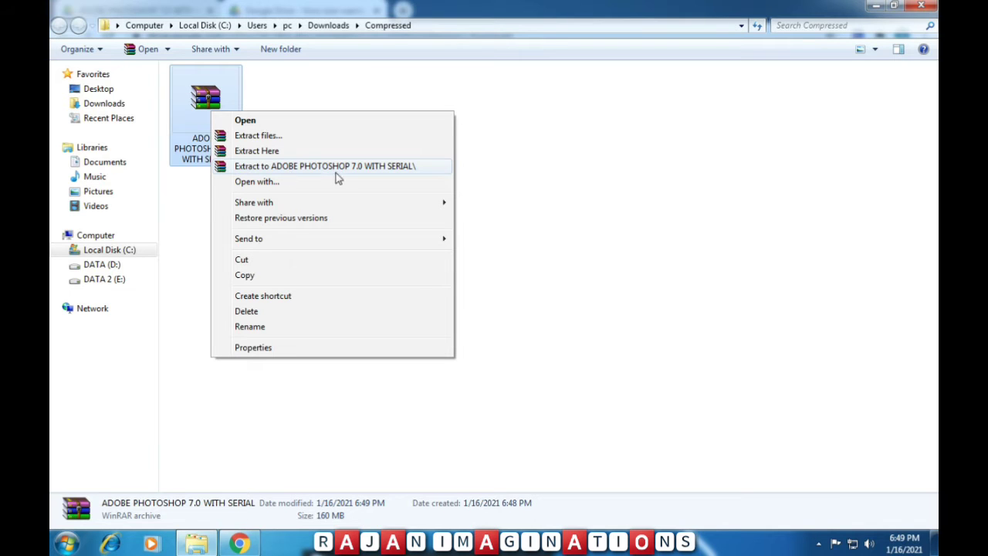
pyautogui.click(260, 168)
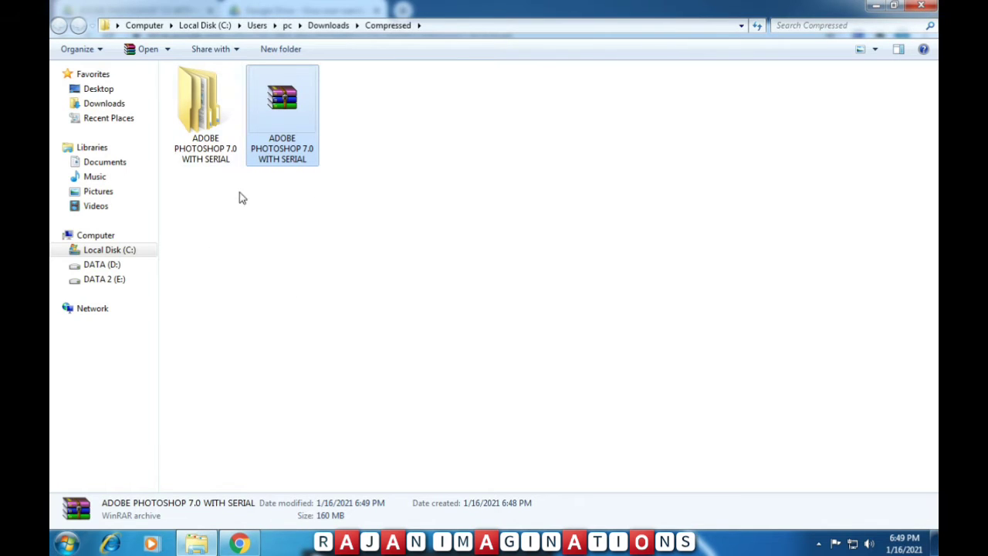
pyautogui.doubleClick(203, 153)
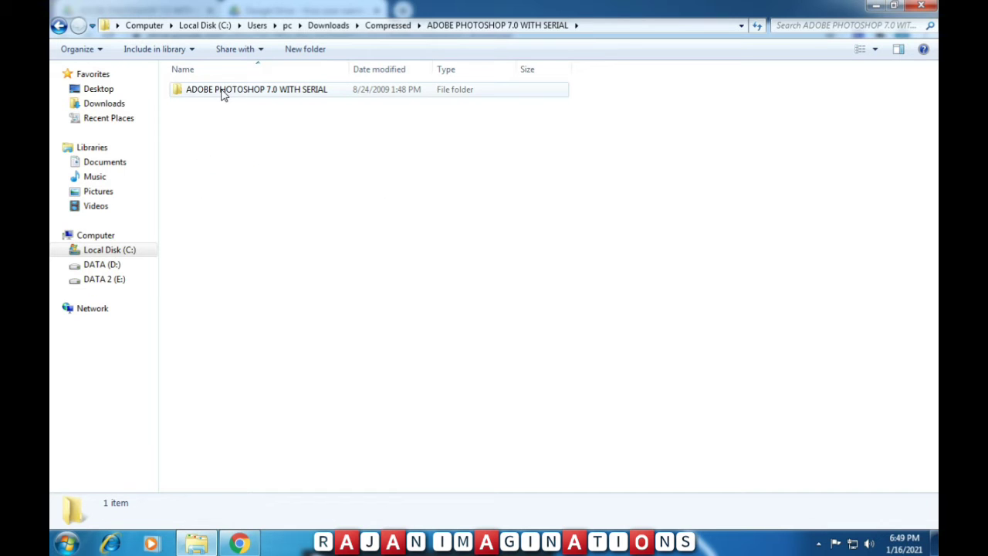
# Step: Display the extracted folder's contents as large icons and open the inner ADOBE PHOTOSHOP 7.0 WITH SERIAL folder
pyautogui.rightClick(273, 160)
pyautogui.moveTo(342, 173)
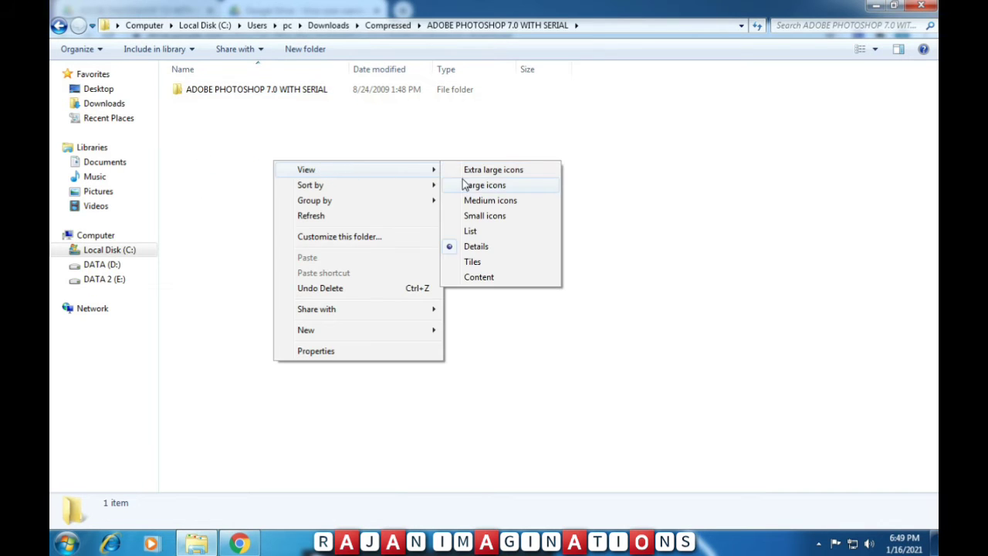
pyautogui.click(467, 189)
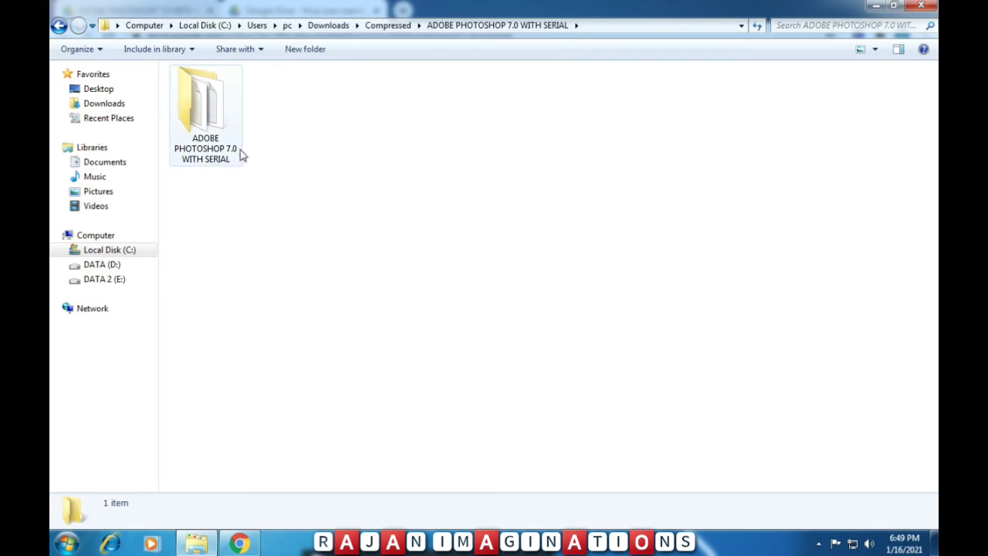
pyautogui.doubleClick(214, 154)
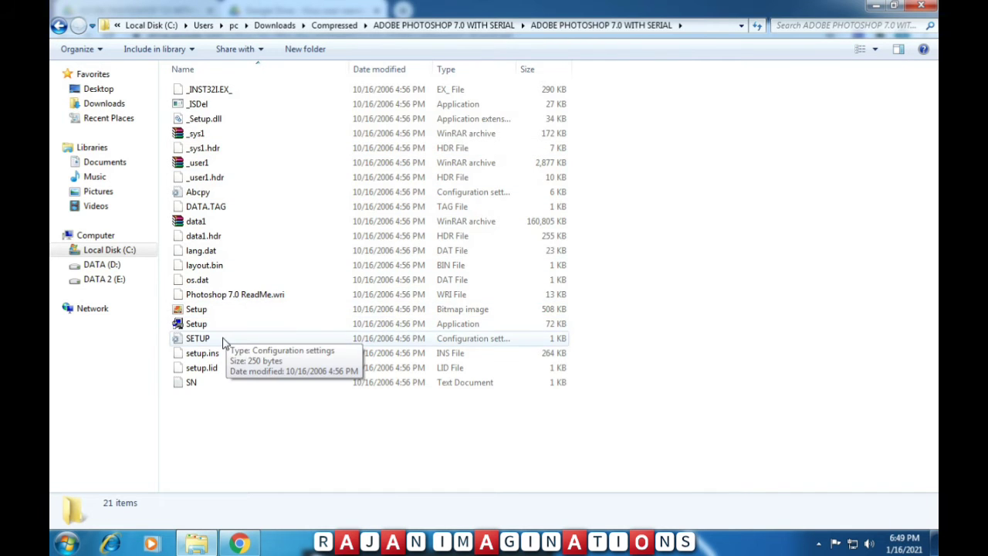
# Step: Copy the serial number from the SN text document and close the document
pyautogui.doubleClick(196, 387)
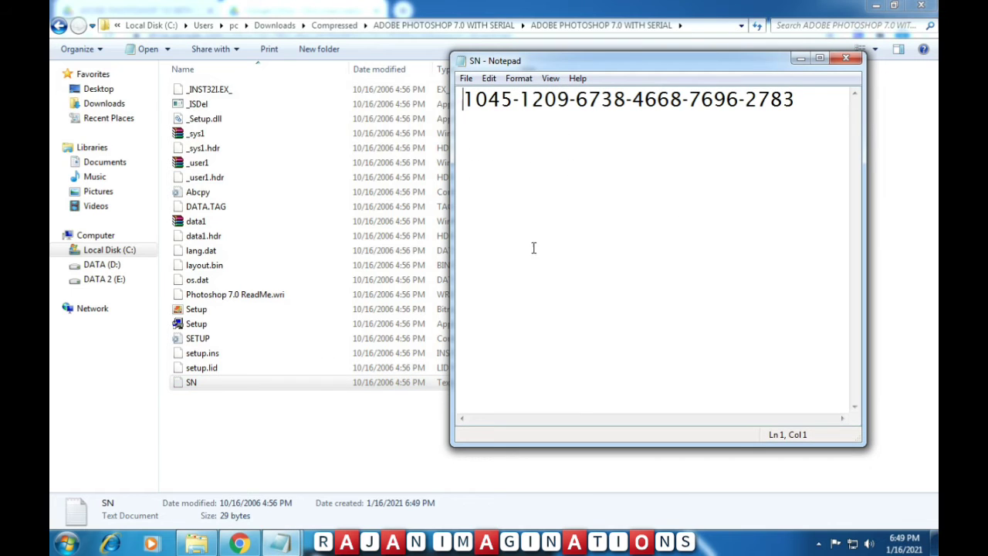
pyautogui.hotkey('ctrl', 'a')
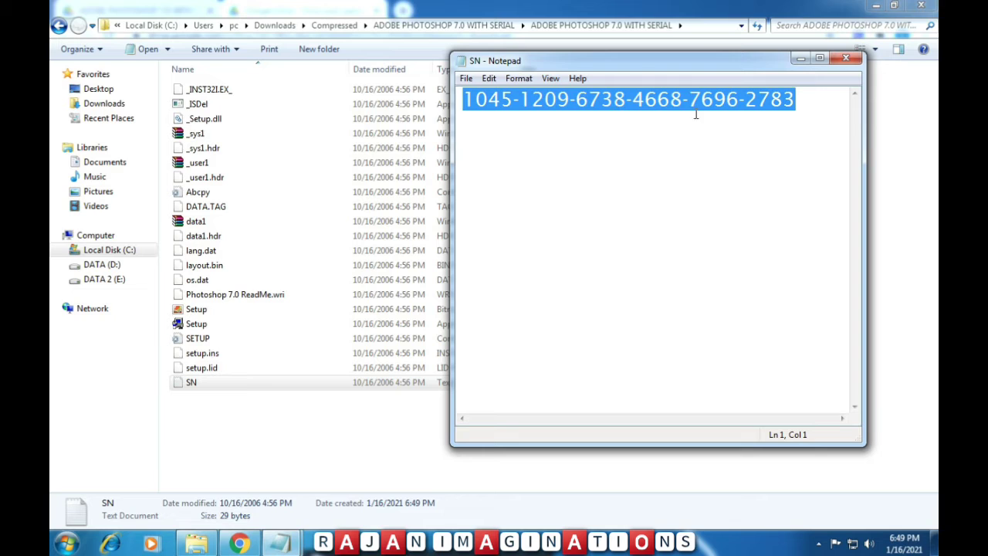
pyautogui.moveTo(798, 116); pyautogui.dragTo(454, 120)
pyautogui.rightClick(518, 93)
pyautogui.click(553, 139)
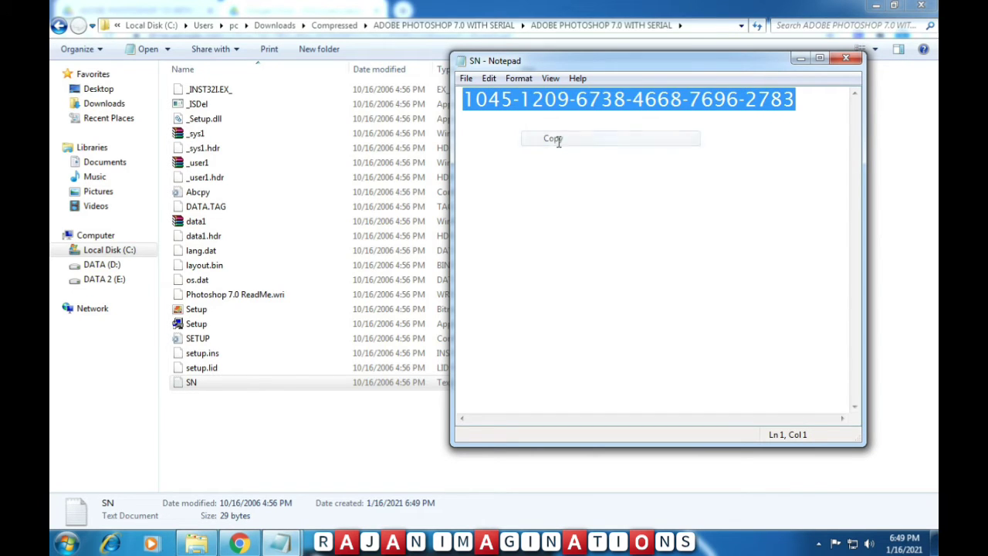
pyautogui.click(846, 58)
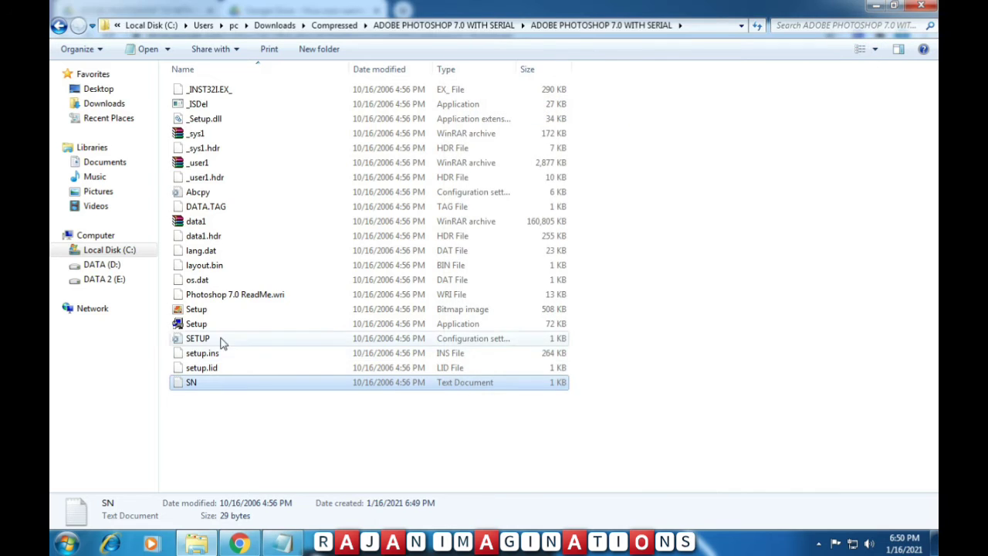
# Step: Run the Setup application, choose US English for the license agreement, and accept its terms
pyautogui.click(199, 325)
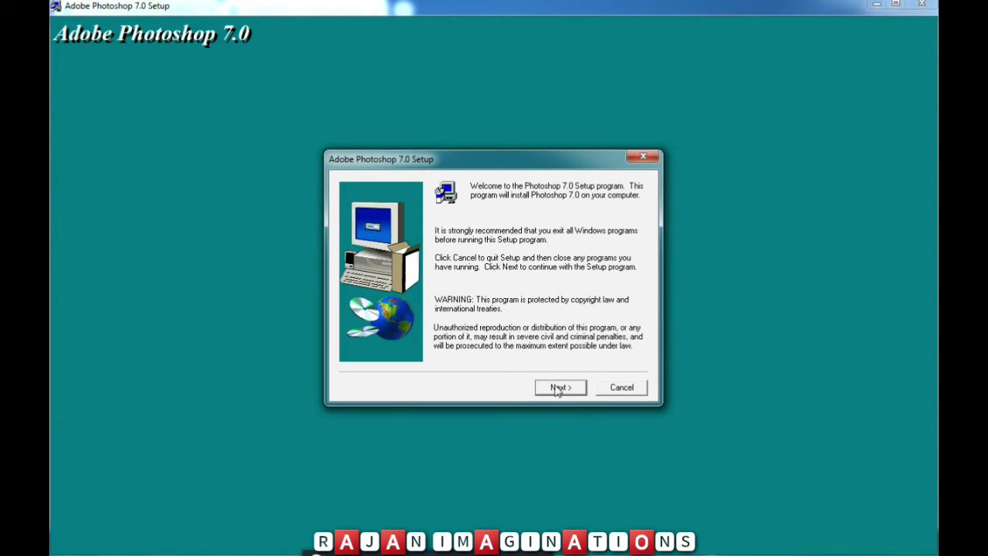
pyautogui.click(560, 390)
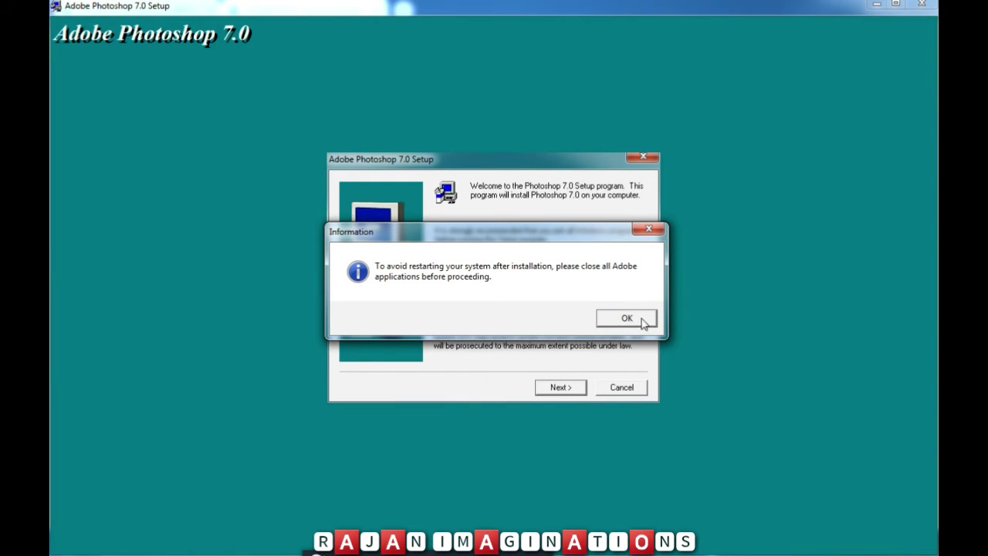
pyautogui.click(624, 324)
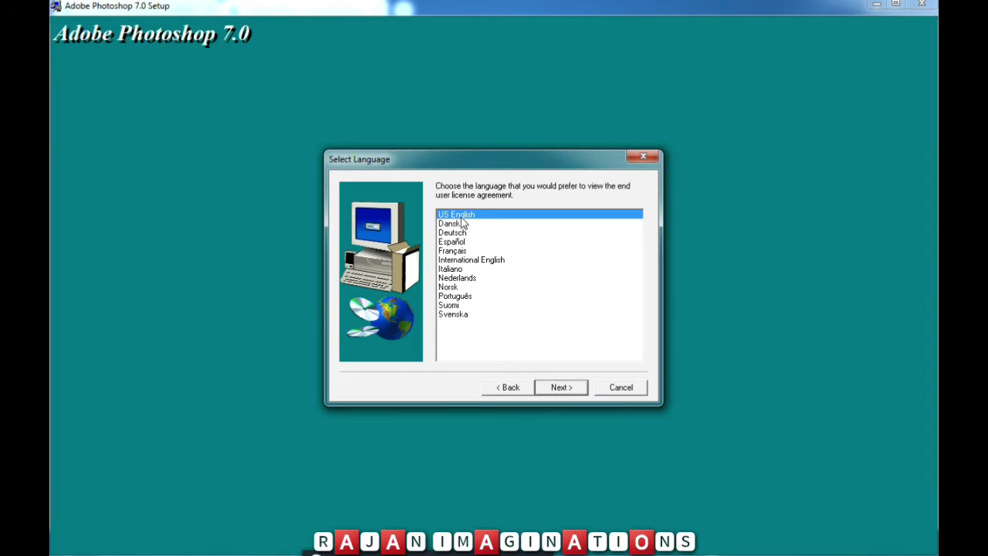
pyautogui.click(557, 389)
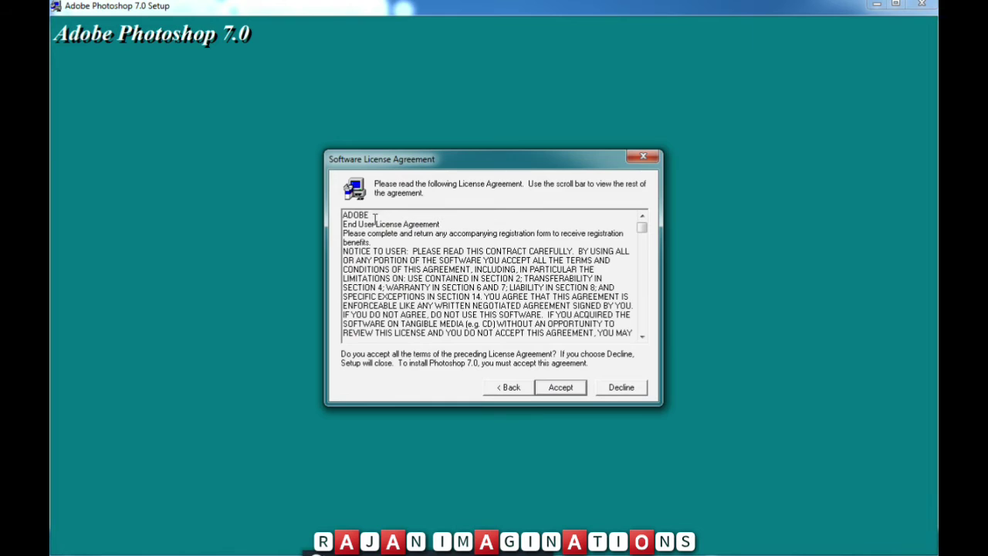
pyautogui.click(561, 388)
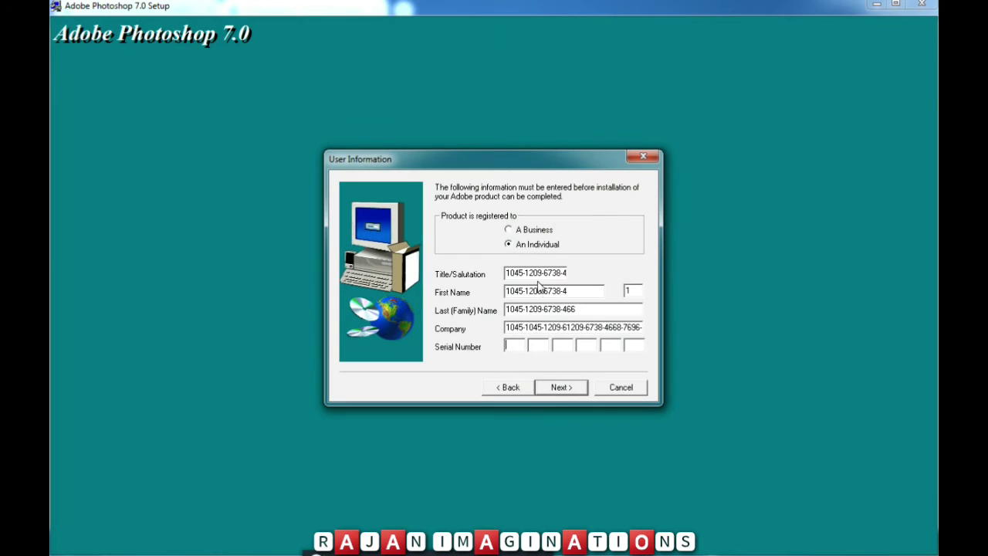
# Step: Paste the copied serial number into the Serial Number field and confirm the registration information
pyautogui.rightClick(511, 346)
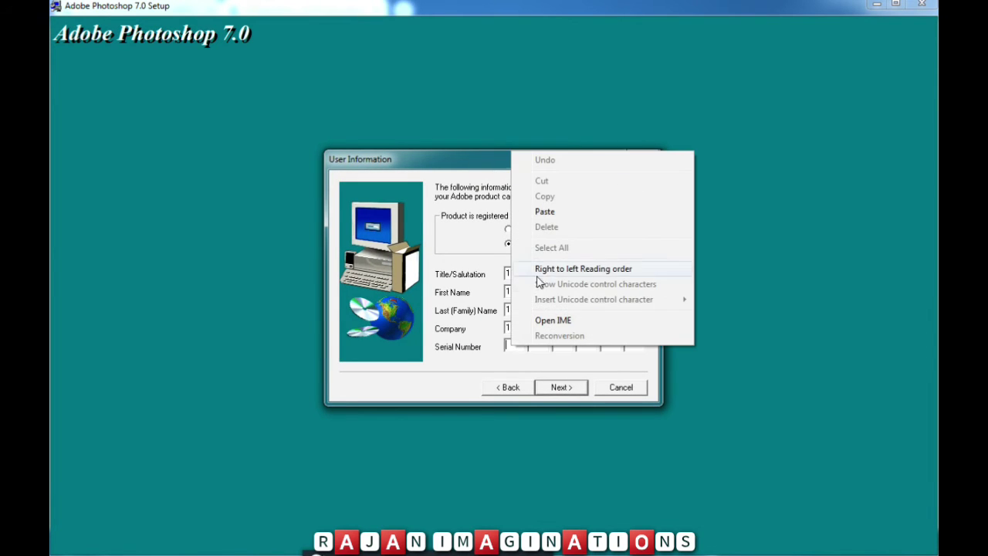
pyautogui.click(551, 213)
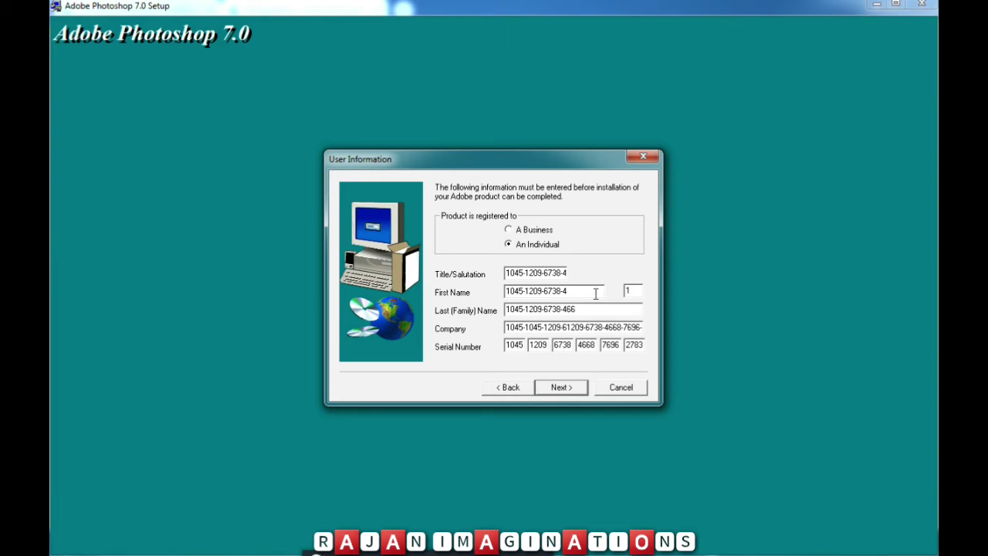
pyautogui.click(560, 389)
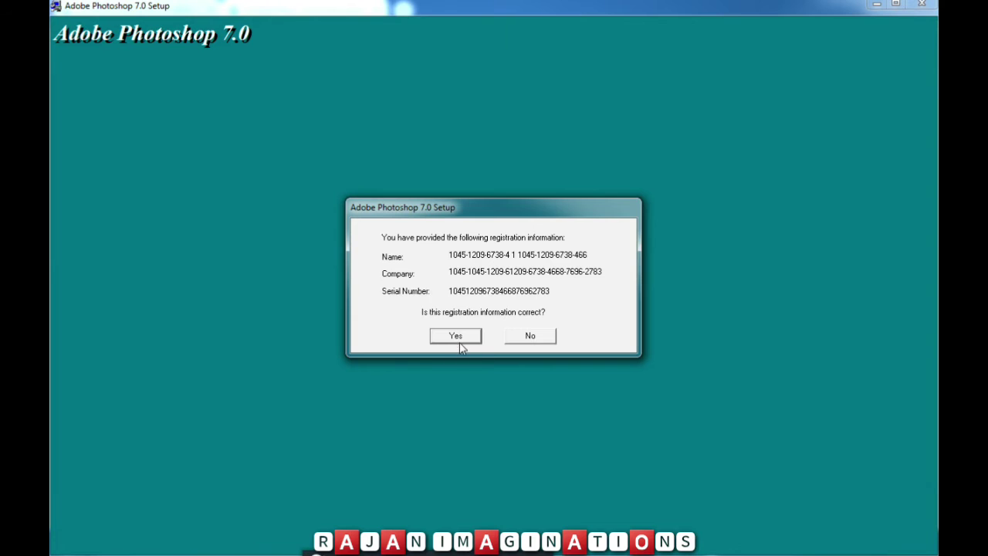
pyautogui.click(459, 340)
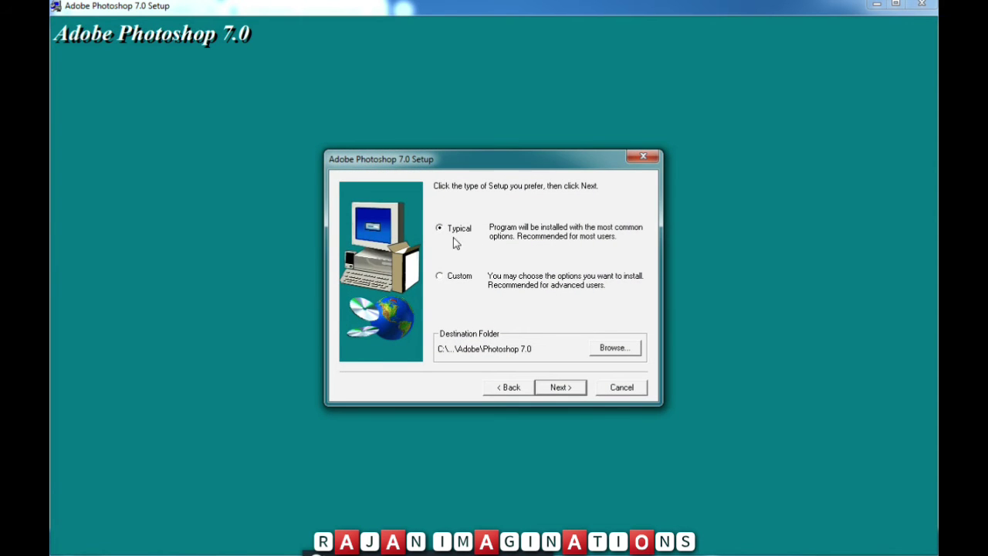
# Step: Install Photoshop 7.0 with the Typical setup type and default file associations, and finish the setup
pyautogui.click(561, 392)
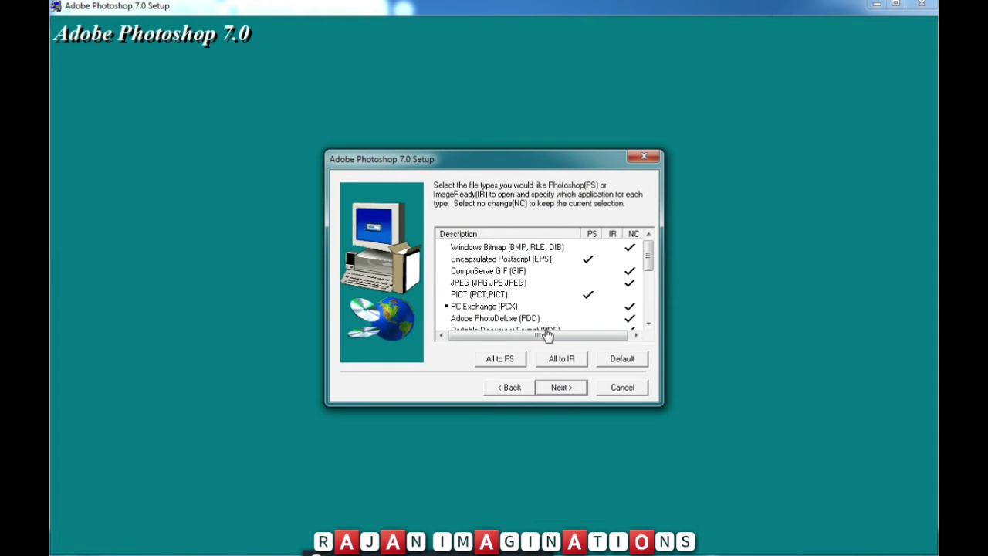
pyautogui.click(562, 392)
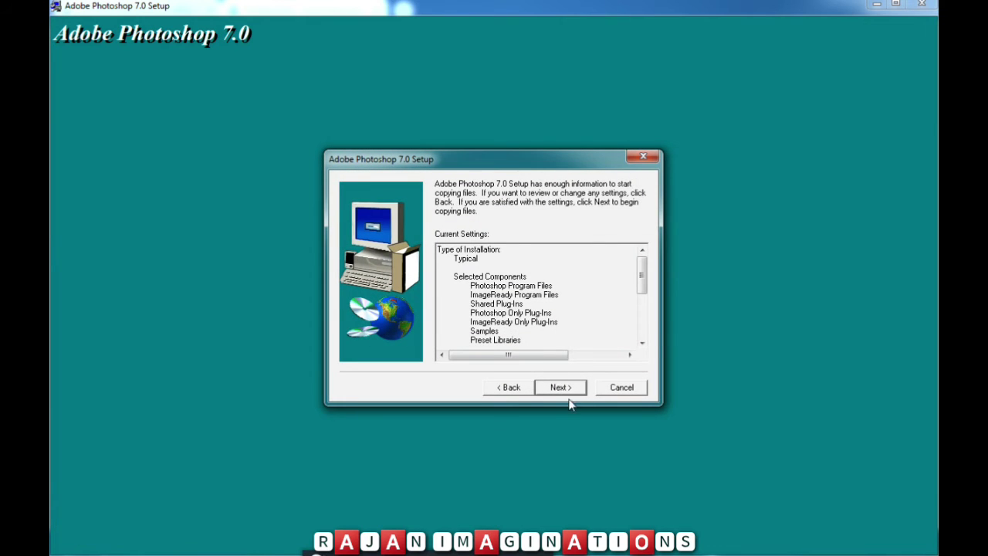
pyautogui.click(560, 387)
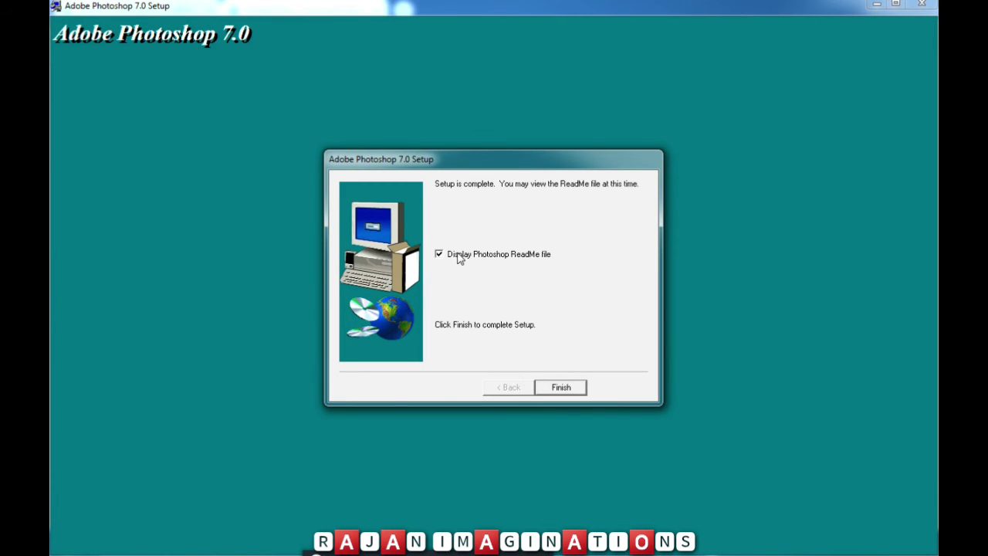
pyautogui.click(562, 388)
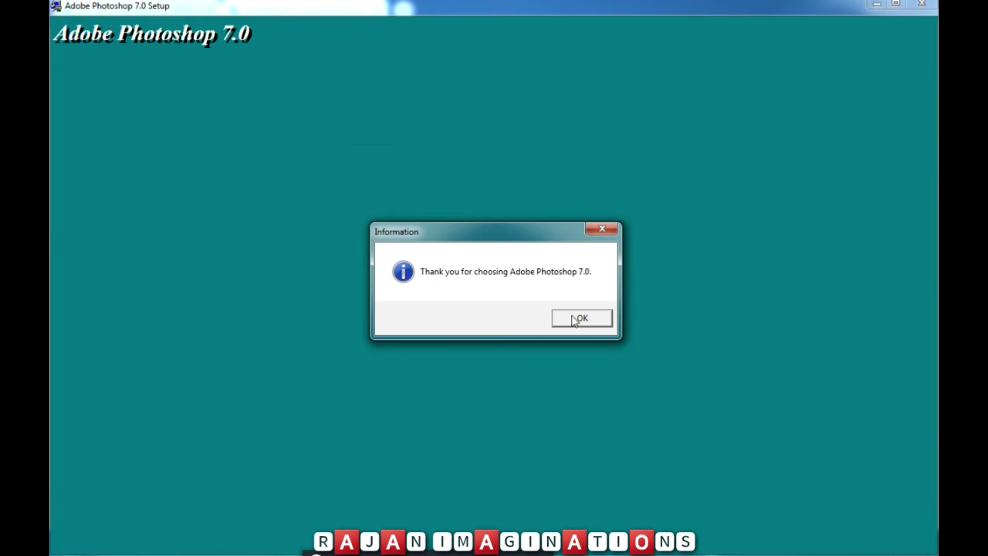
pyautogui.click(577, 323)
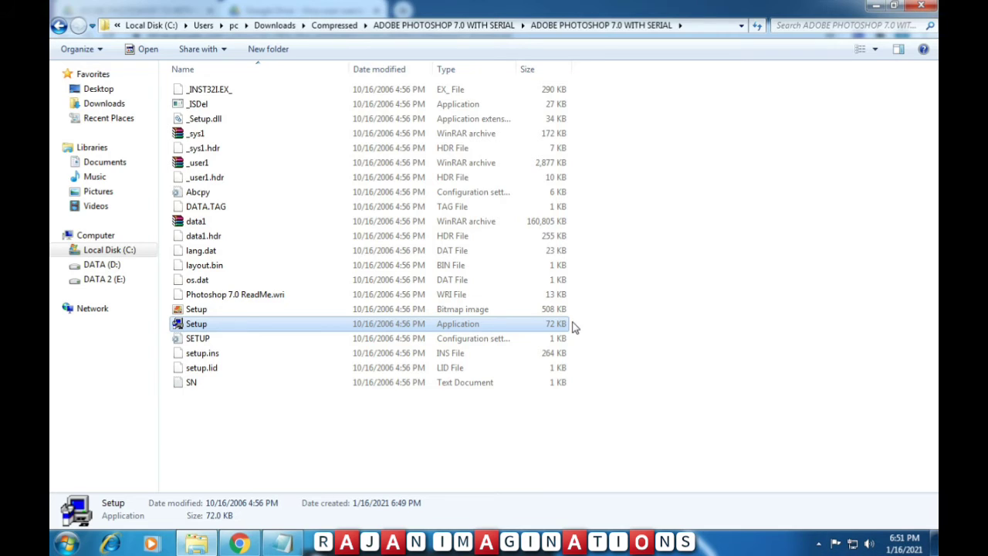
# Step: Close the installer files folder and the browser to return to the desktop
pyautogui.click(921, 6)
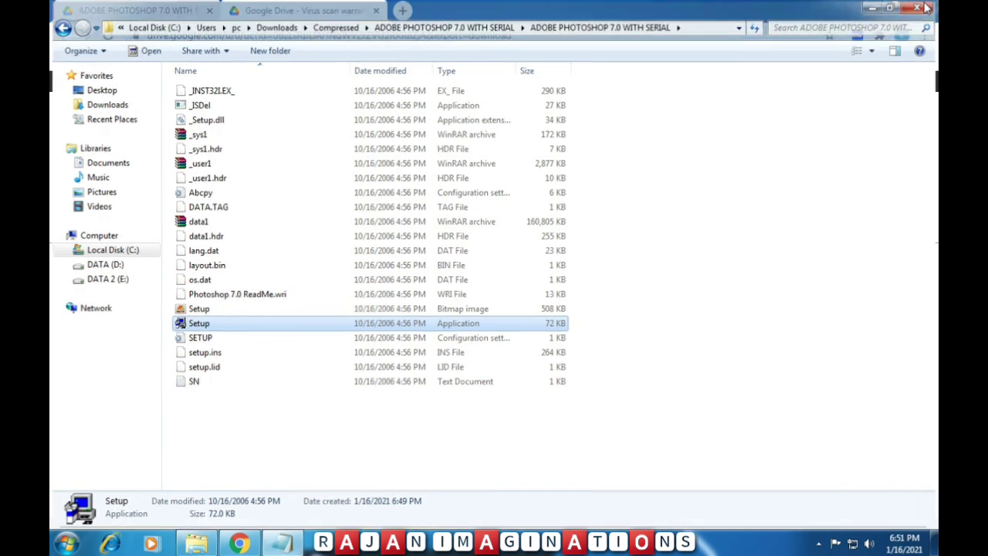
pyautogui.click(856, 59)
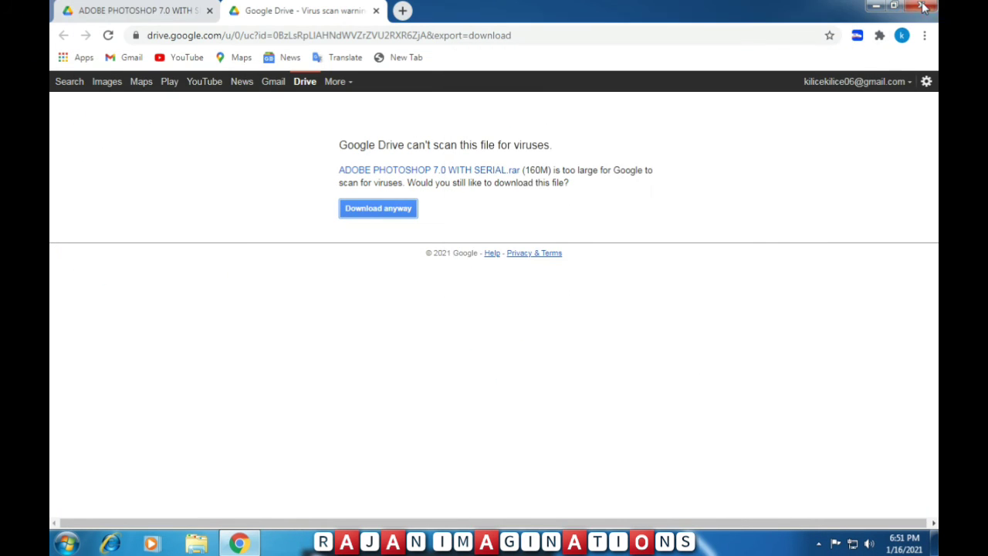
pyautogui.click(919, 6)
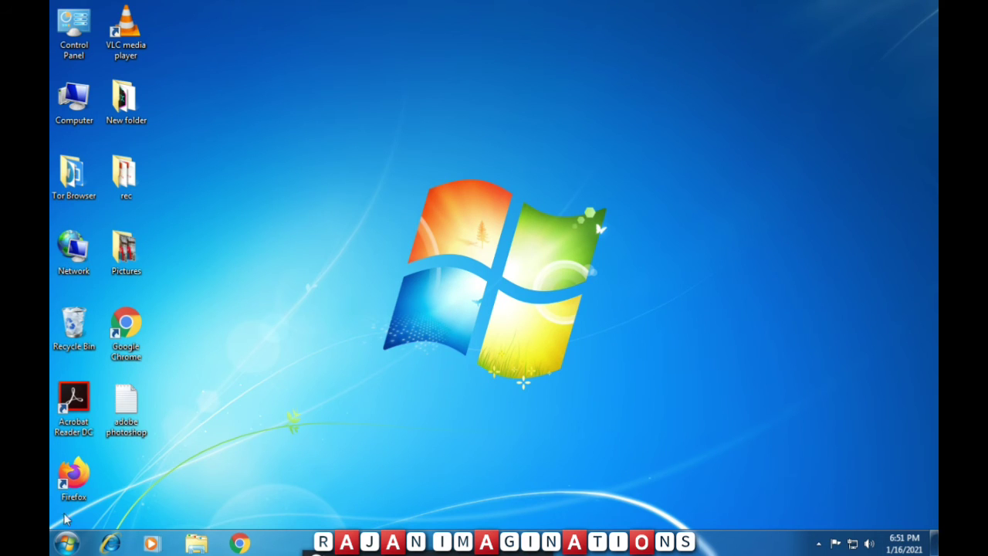
# Step: Open the Adobe Photoshop 7.0 installation folder through the file location of its Start menu shortcut
pyautogui.click(71, 546)
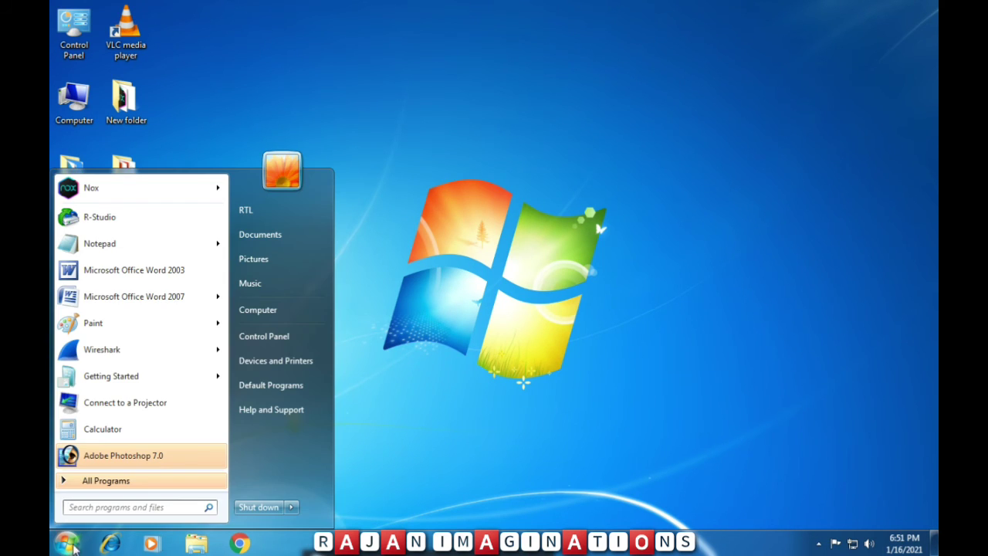
pyautogui.rightClick(108, 461)
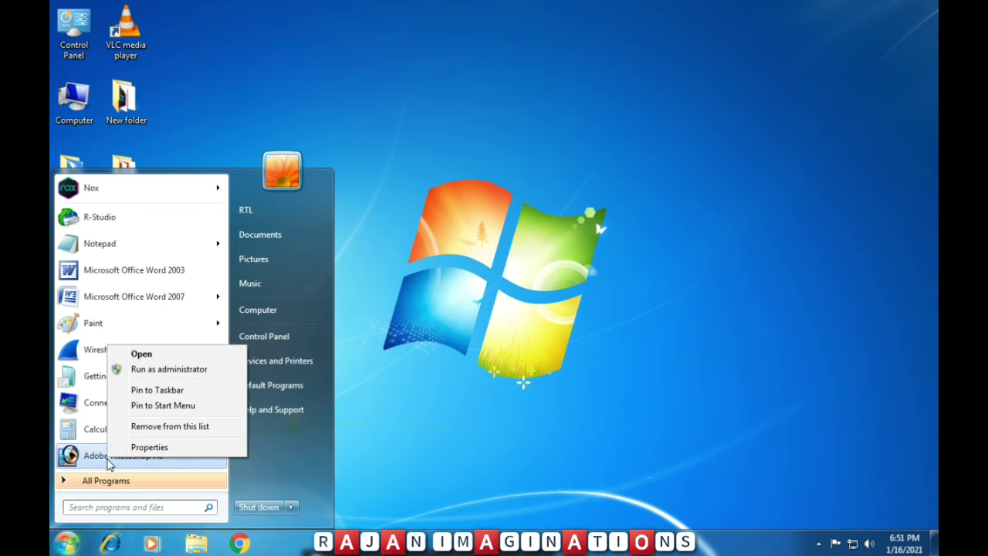
pyautogui.click(162, 449)
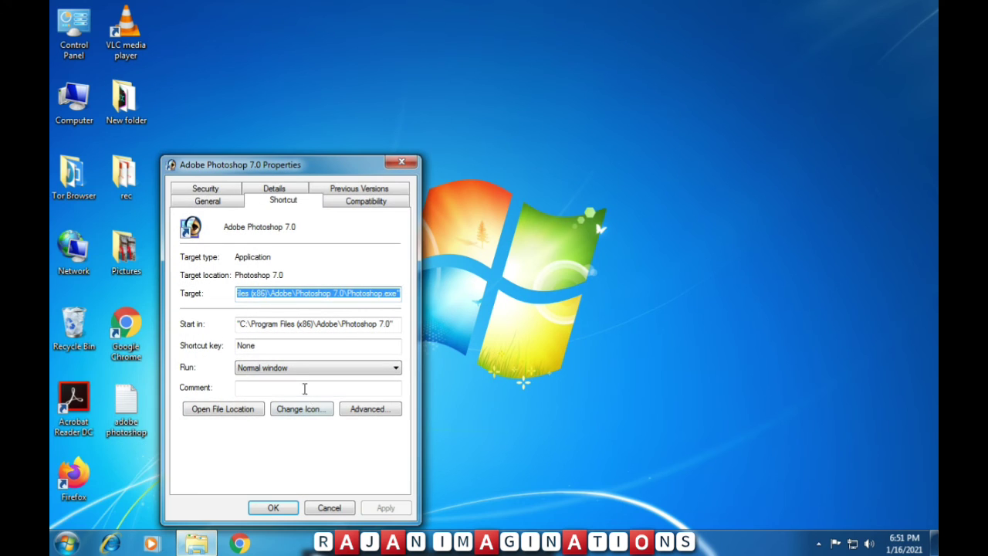
pyautogui.click(229, 410)
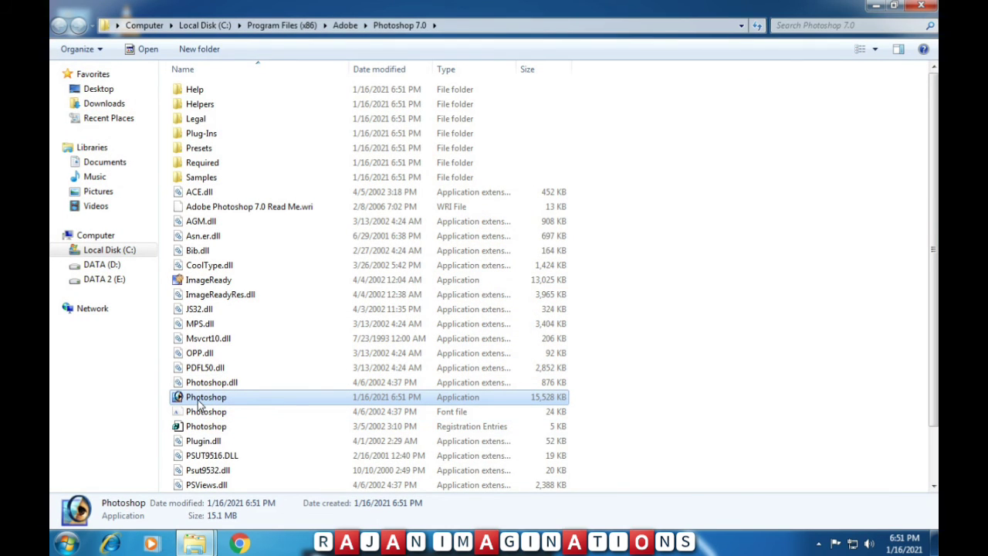
# Step: Send a shortcut of the Photoshop application to the desktop, and close the folder and the shortcut's properties
pyautogui.rightClick(206, 406)
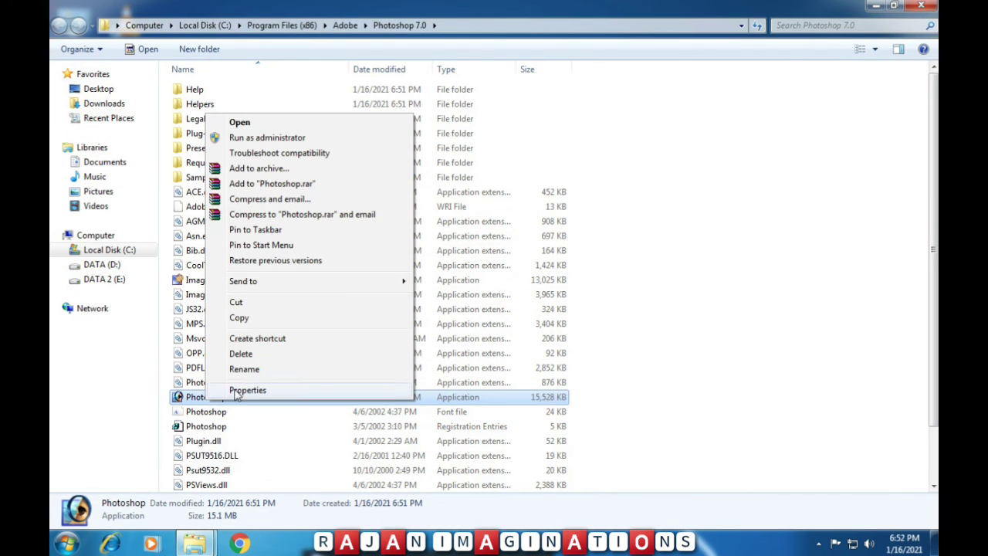
pyautogui.moveTo(263, 283)
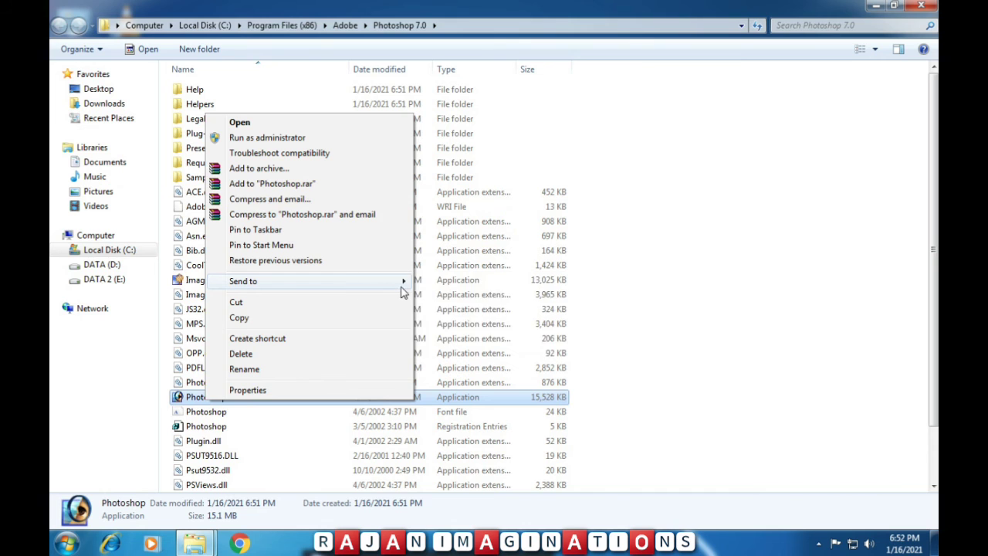
pyautogui.click(452, 301)
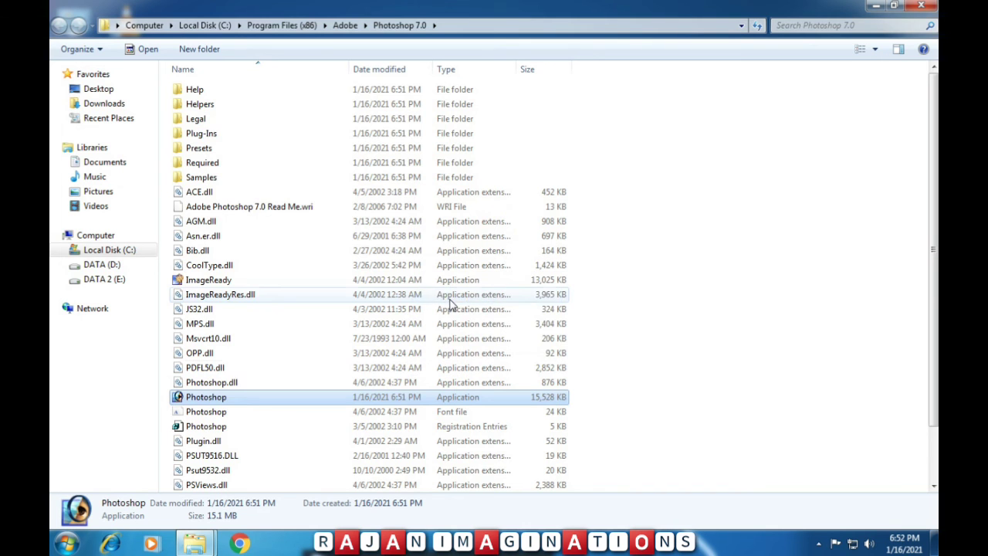
pyautogui.click(921, 5)
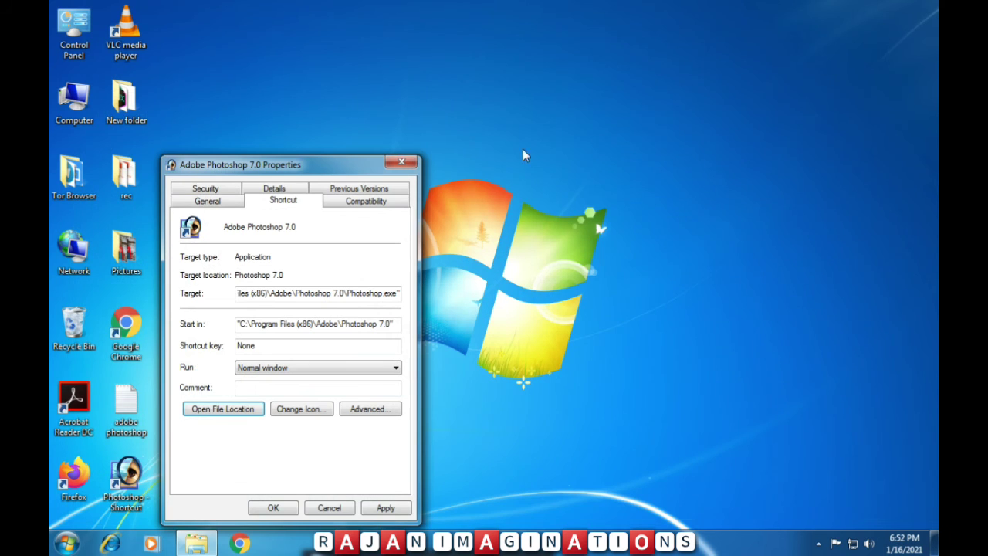
pyautogui.click(401, 162)
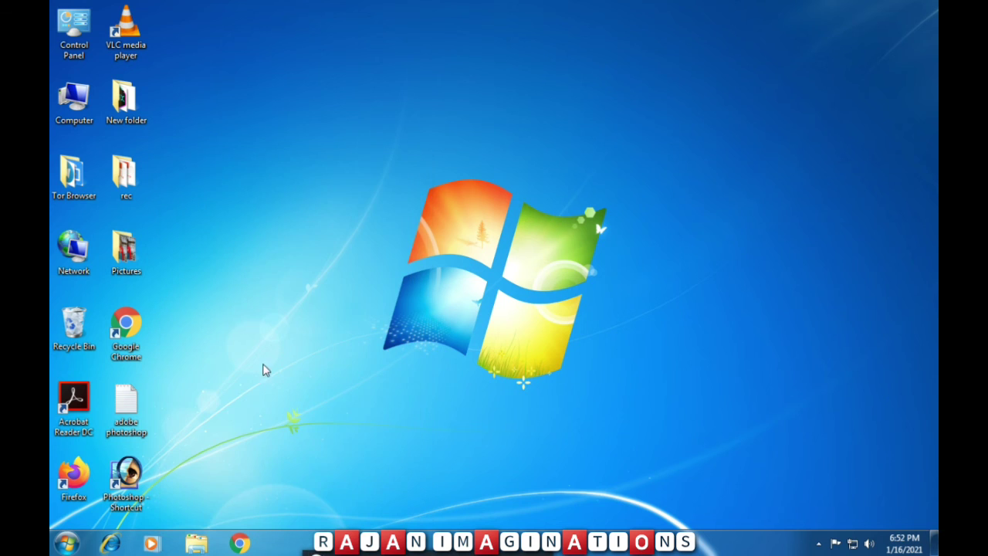
# Step: Launch Photoshop from its desktop shortcut, accepting the scratch volume notice, and bring up the Open dialog and cancel it
pyautogui.doubleClick(127, 482)
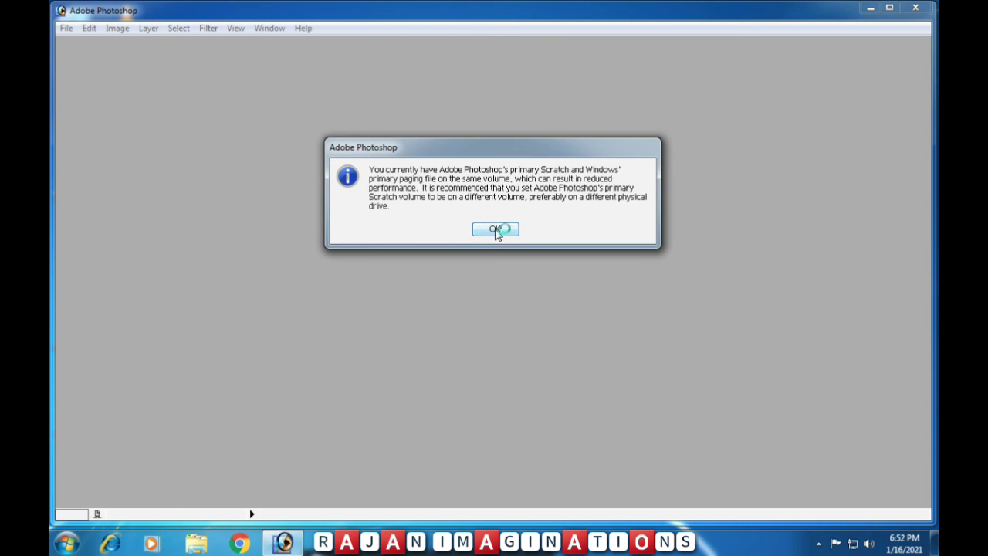
pyautogui.click(496, 229)
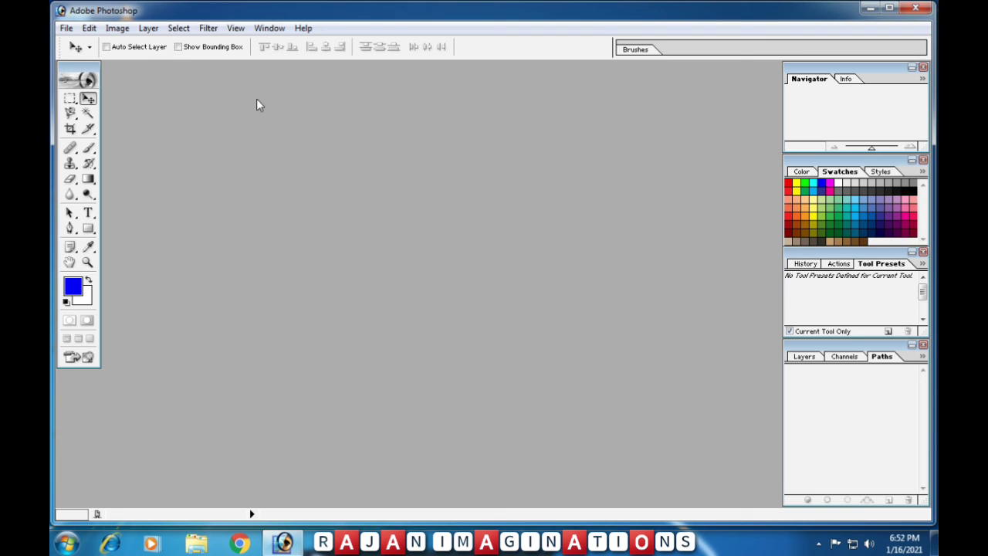
pyautogui.doubleClick(305, 214)
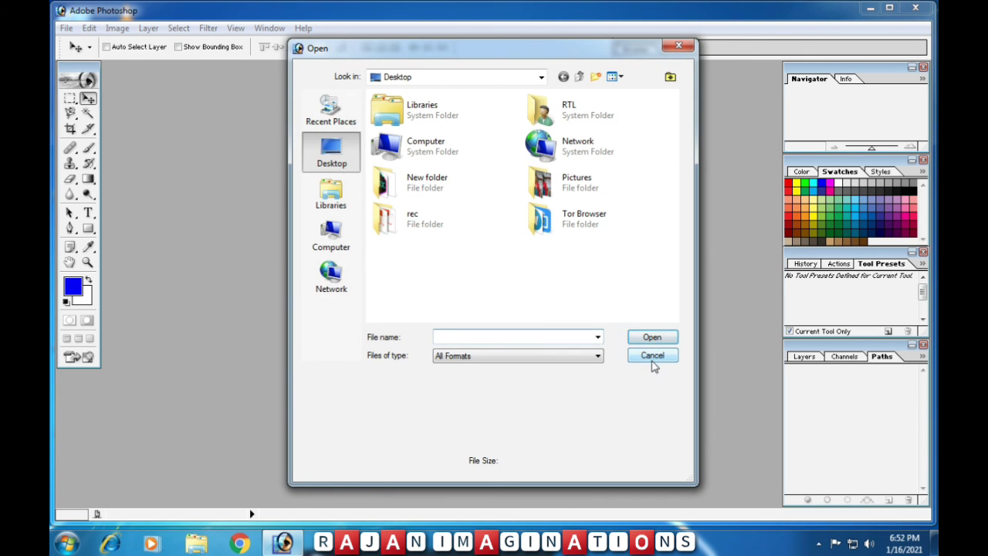
pyautogui.click(652, 361)
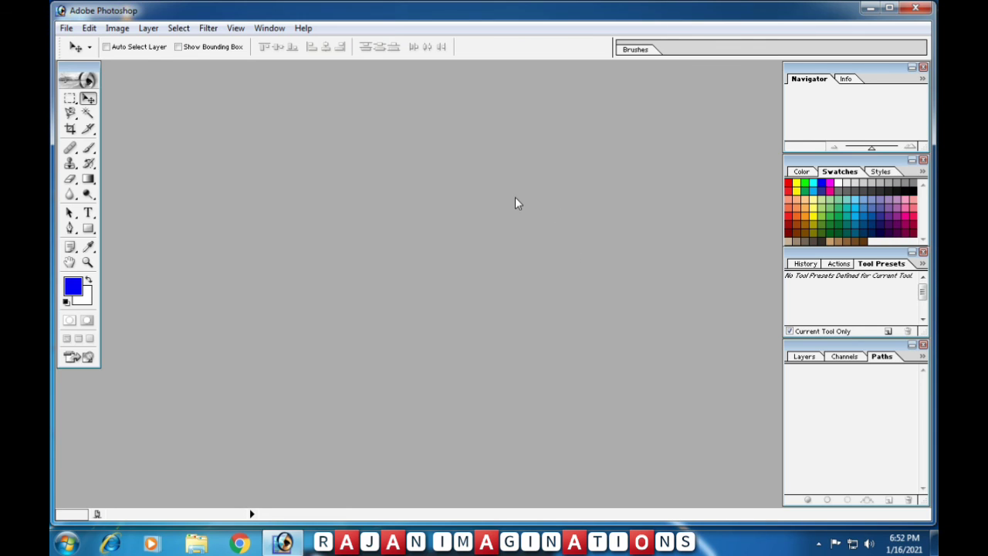